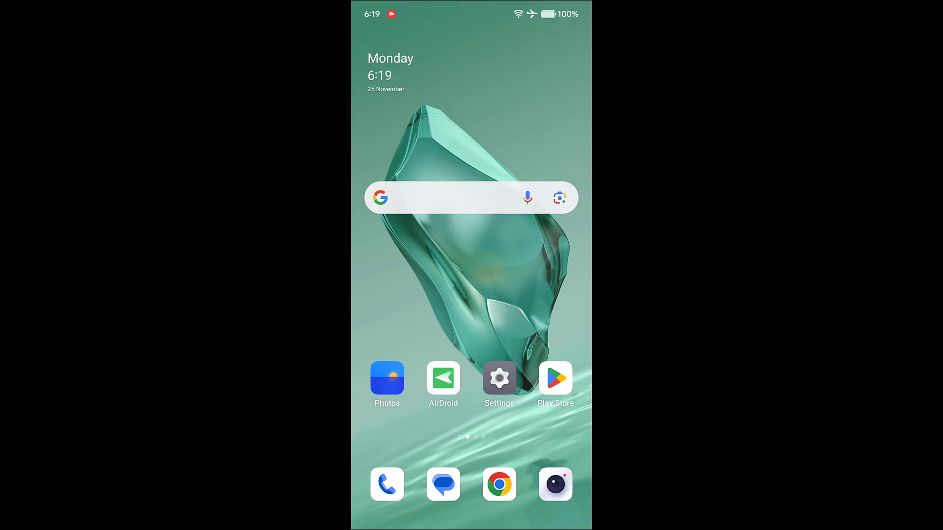
Launch Files by Google from the app drawer search for 'fil'
{"action": "left_click_drag", "start_coordinate": [519, 283], "coordinate": [534, 148]}
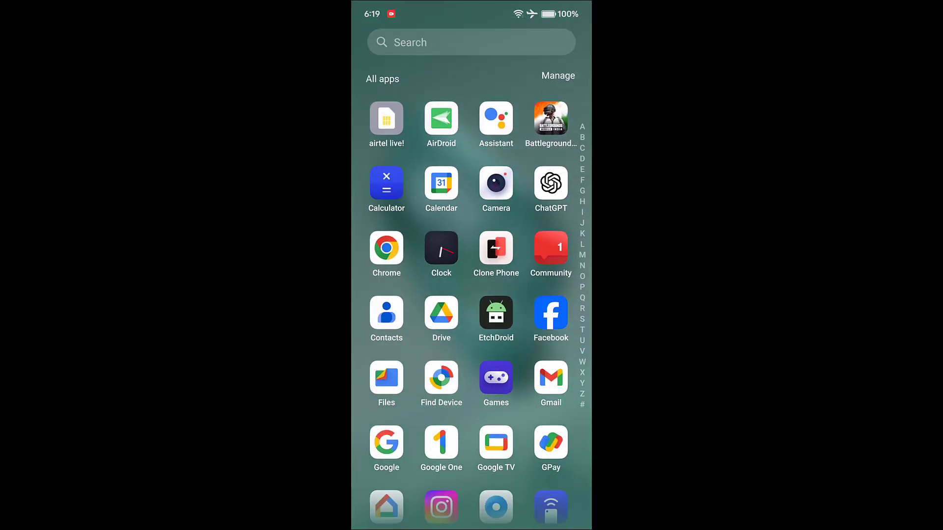
{"action": "left_click", "coordinate": [457, 42]}
{"action": "type", "text": "f"}
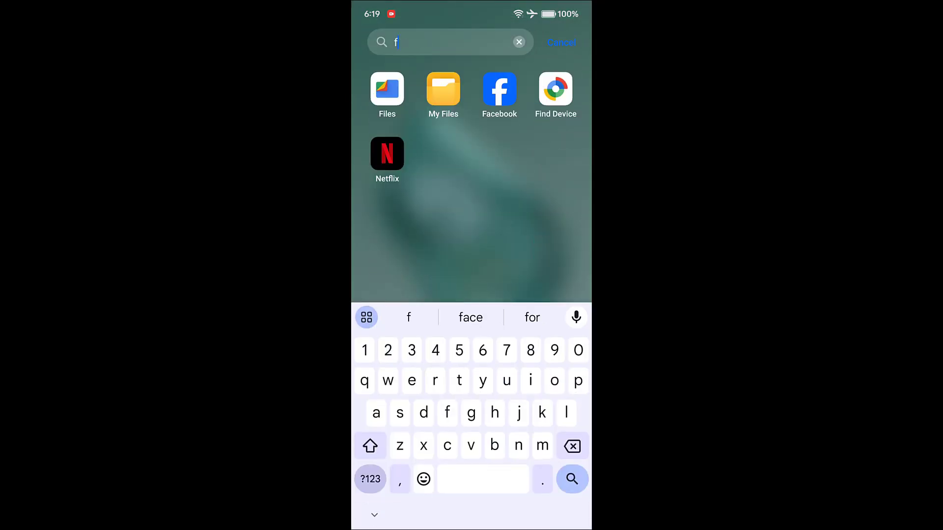
{"action": "type", "text": "il"}
{"action": "left_click", "coordinate": [390, 103]}
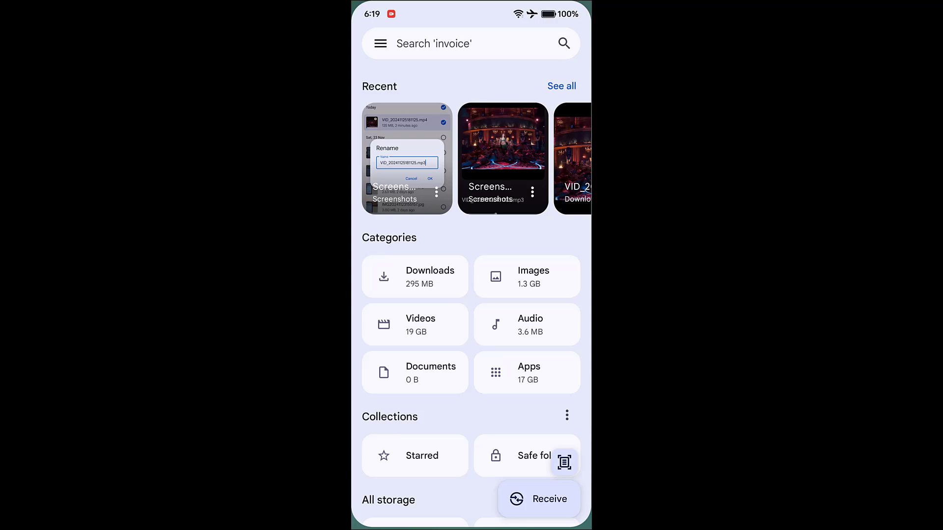
{"action": "left_click", "coordinate": [415, 278]}
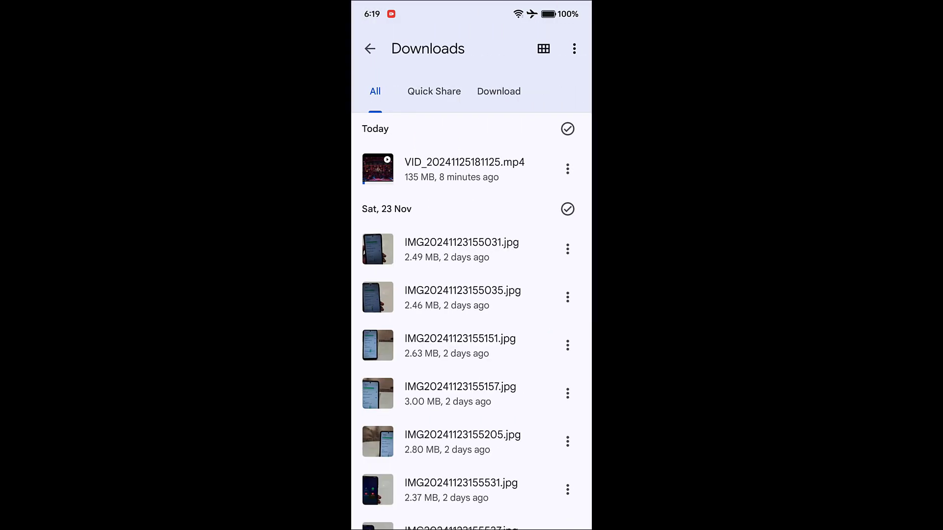
{"action": "left_click", "coordinate": [568, 170]}
{"action": "scroll", "coordinate": [516, 368], "scroll_direction": "down", "scroll_amount": 1}
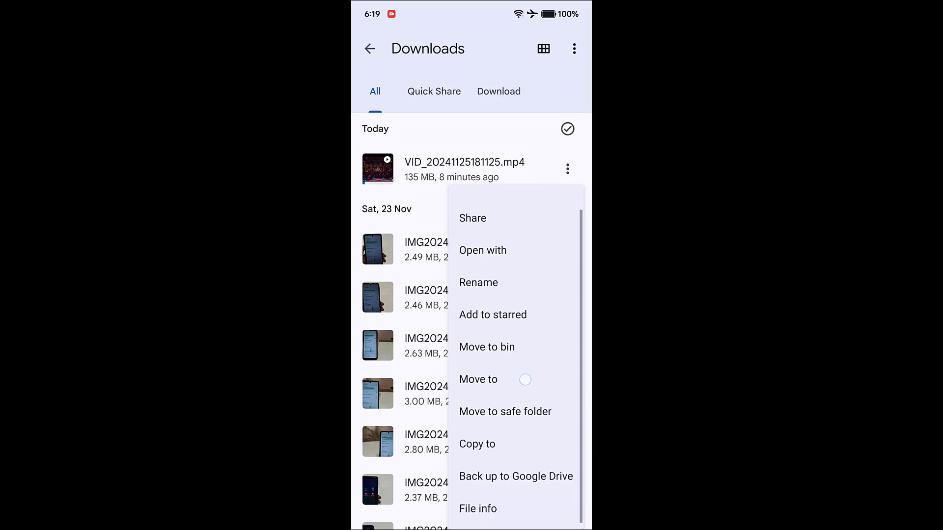
{"action": "left_click", "coordinate": [477, 509]}
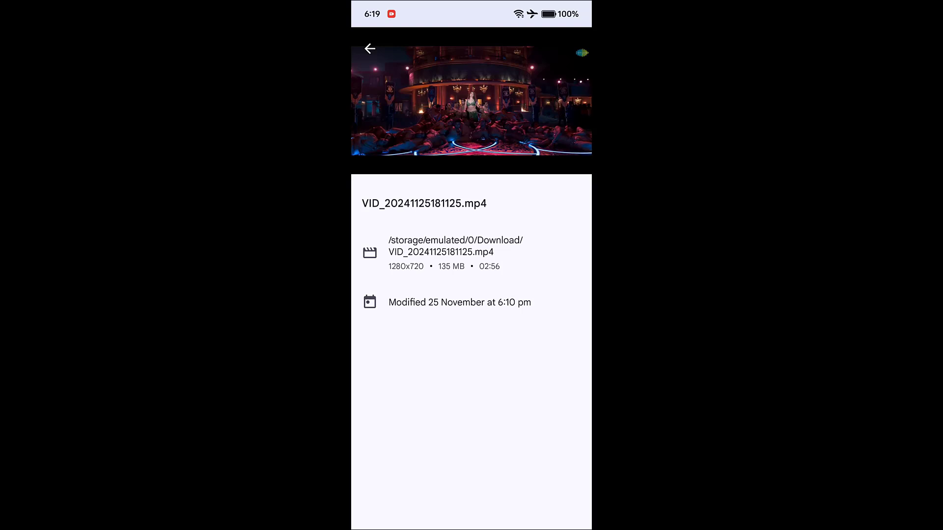
{"action": "left_click", "coordinate": [370, 49]}
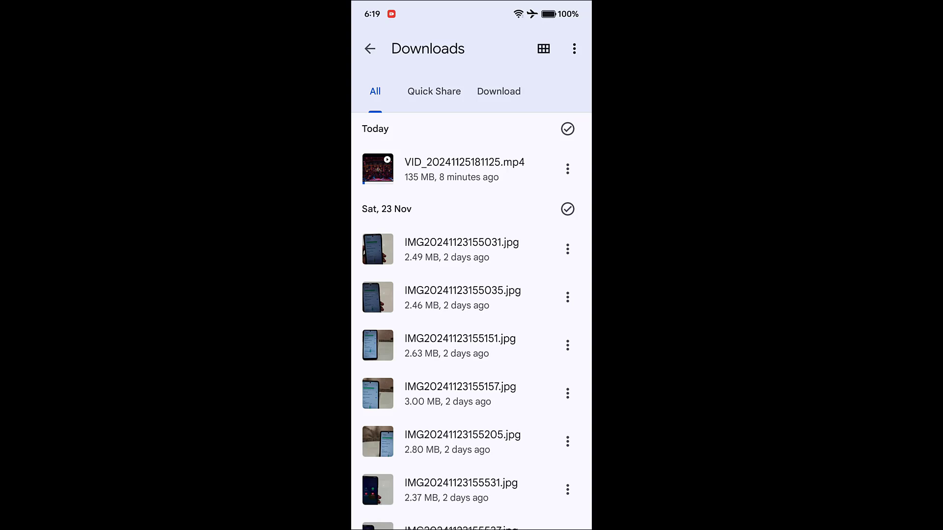
Start renaming VID_20241125181125.mp4 with the caret at the end of the name
{"action": "left_click", "coordinate": [568, 169]}
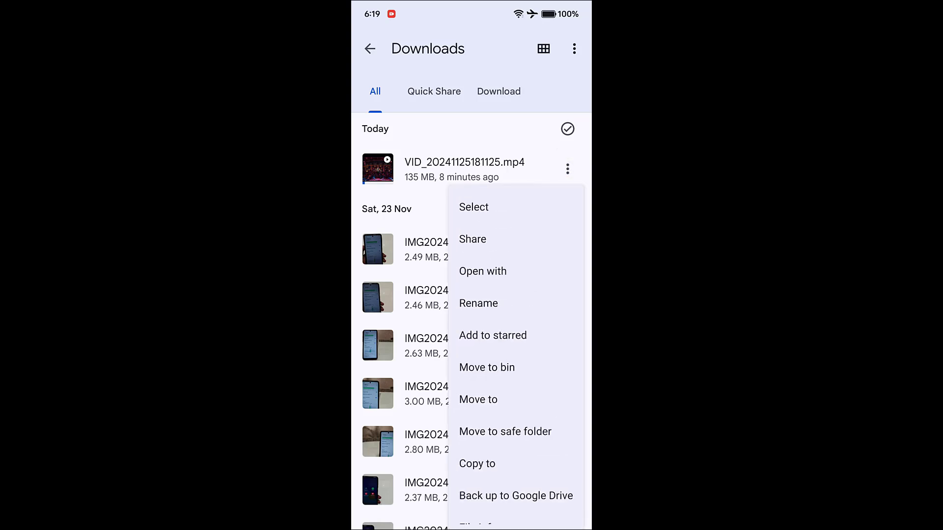
{"action": "left_click_drag", "start_coordinate": [561, 438], "coordinate": [568, 350]}
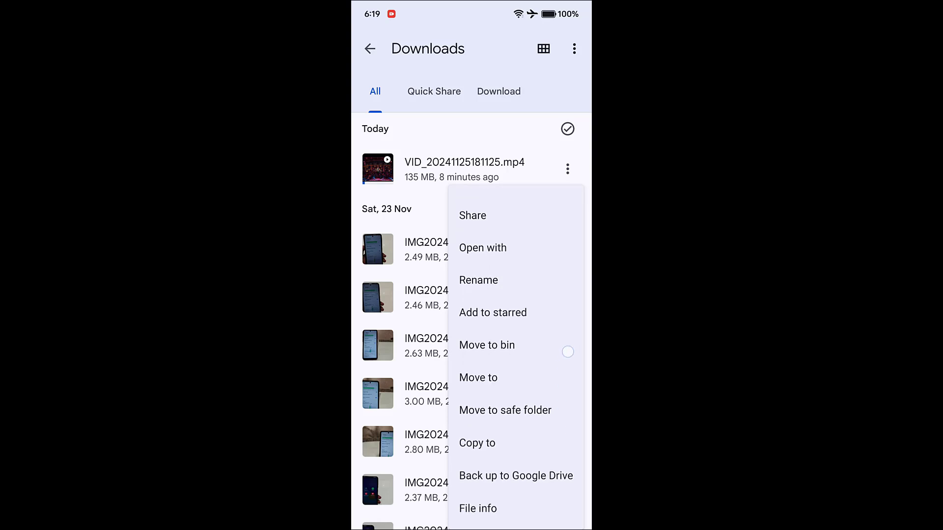
{"action": "left_click", "coordinate": [487, 285]}
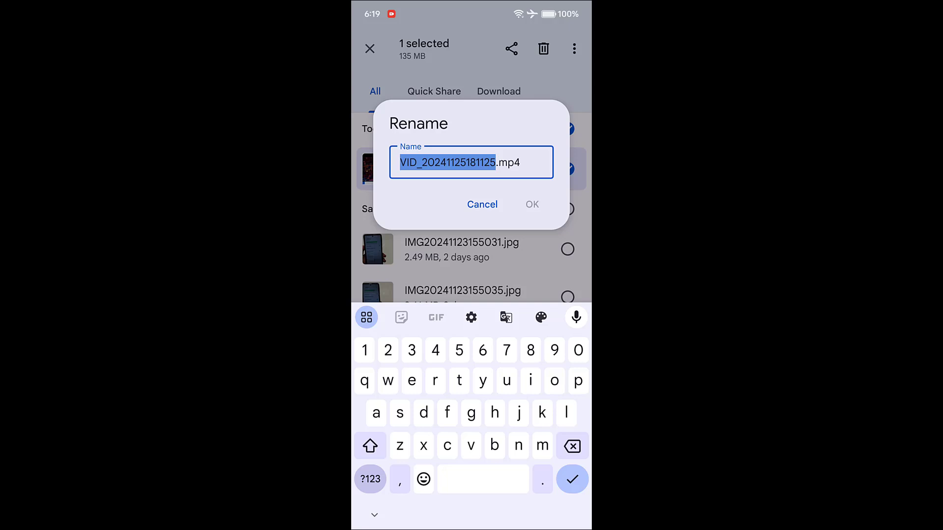
{"action": "left_click", "coordinate": [531, 162]}
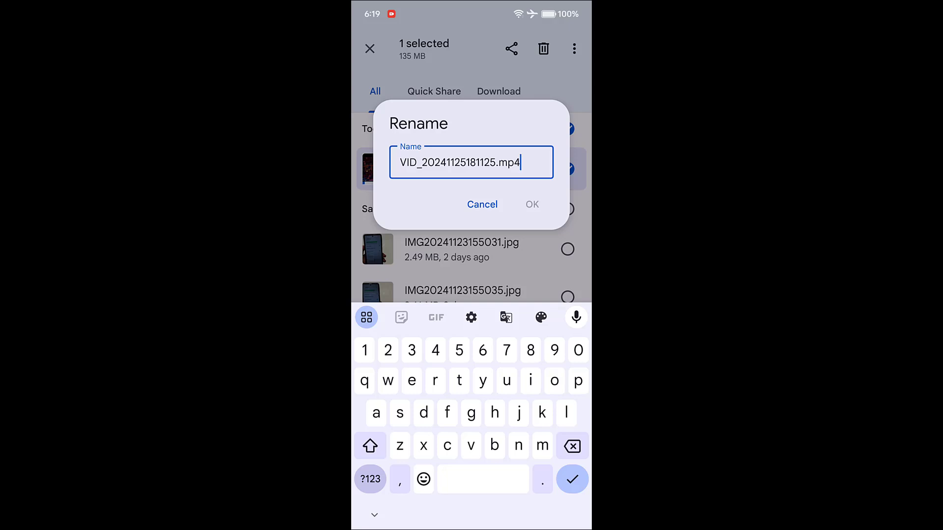
Change the extension to .mp3 and confirm the rename to VID_20241125181125.mp3
{"action": "left_click", "coordinate": [572, 445]}
{"action": "left_click", "coordinate": [411, 349]}
{"action": "left_click", "coordinate": [532, 204]}
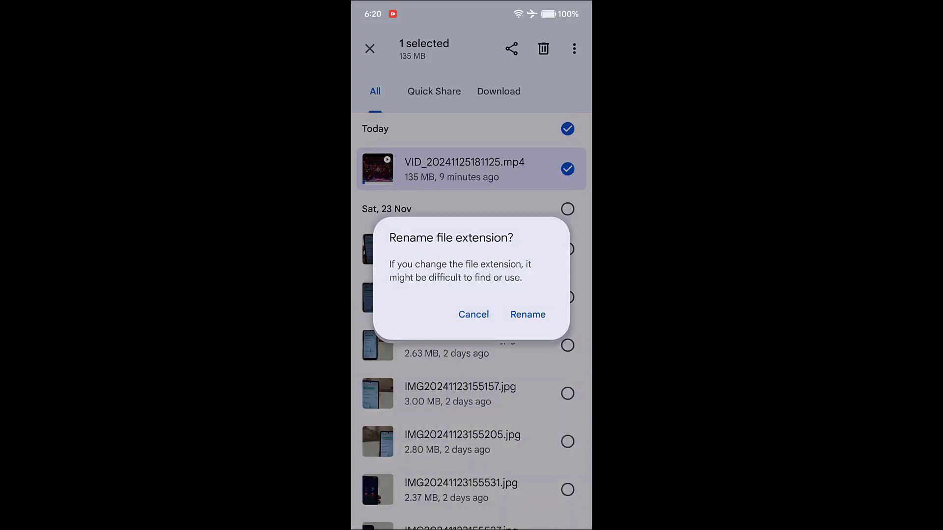
{"action": "left_click", "coordinate": [528, 314]}
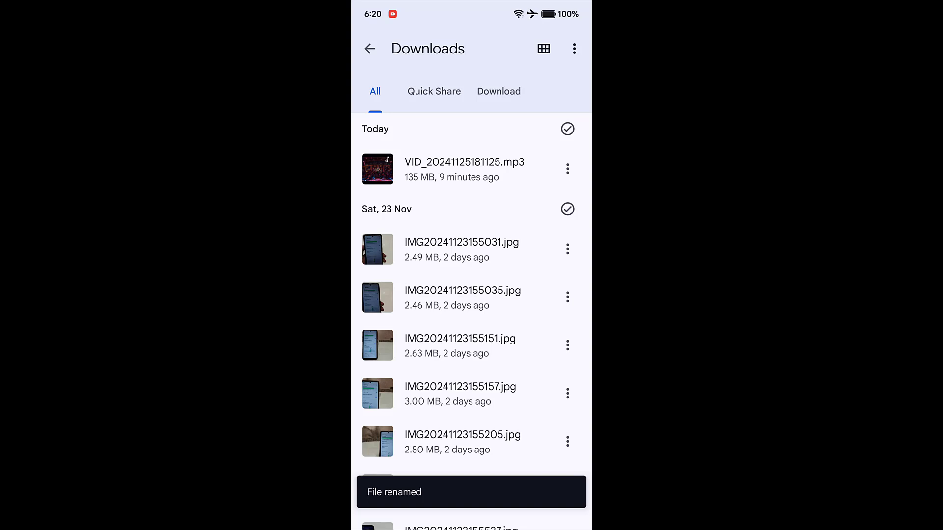
{"action": "left_click", "coordinate": [567, 169]}
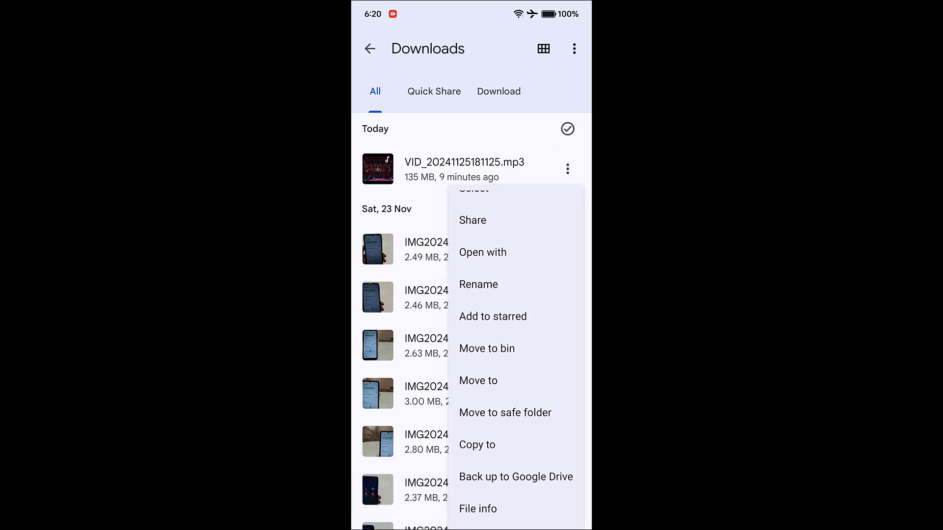
{"action": "left_click", "coordinate": [477, 508]}
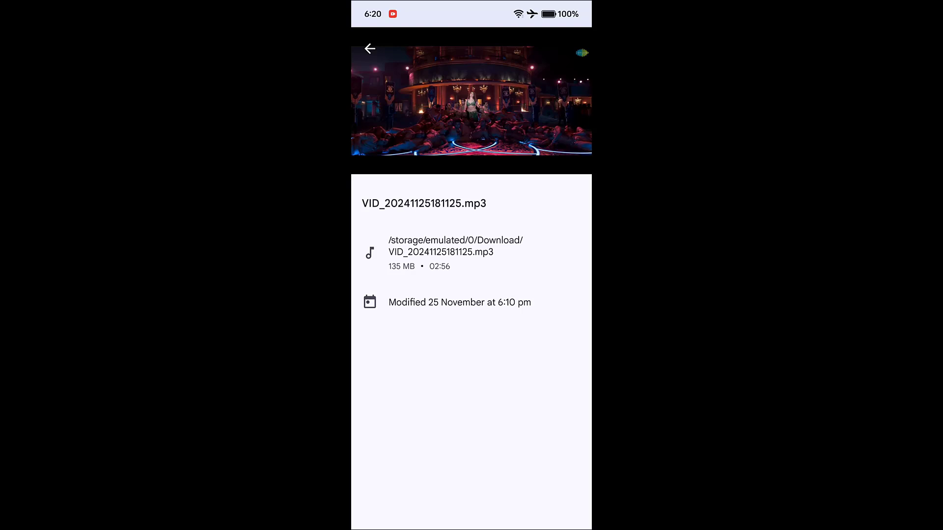
{"action": "key", "text": "Escape"}
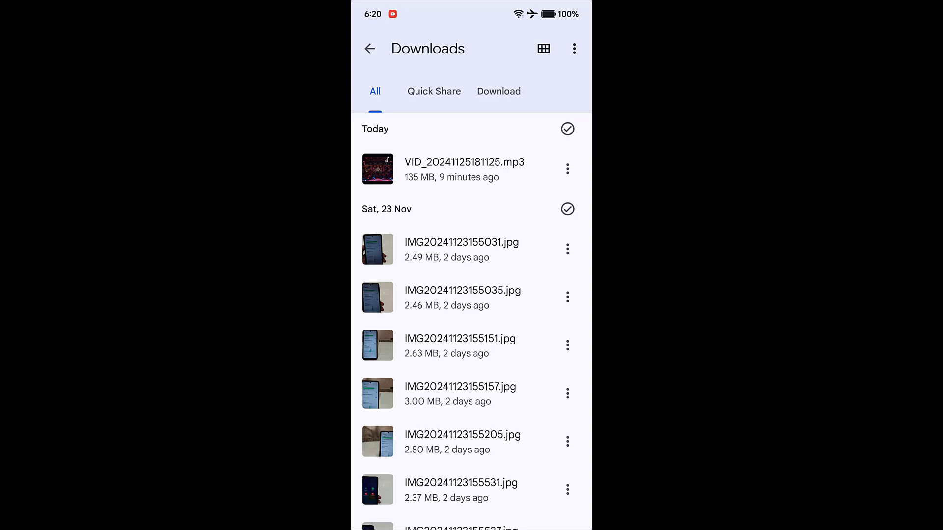
Play VID_20241125181125.mp3 as audio, mute the volume, and return to the home screen
{"action": "left_click", "coordinate": [464, 169]}
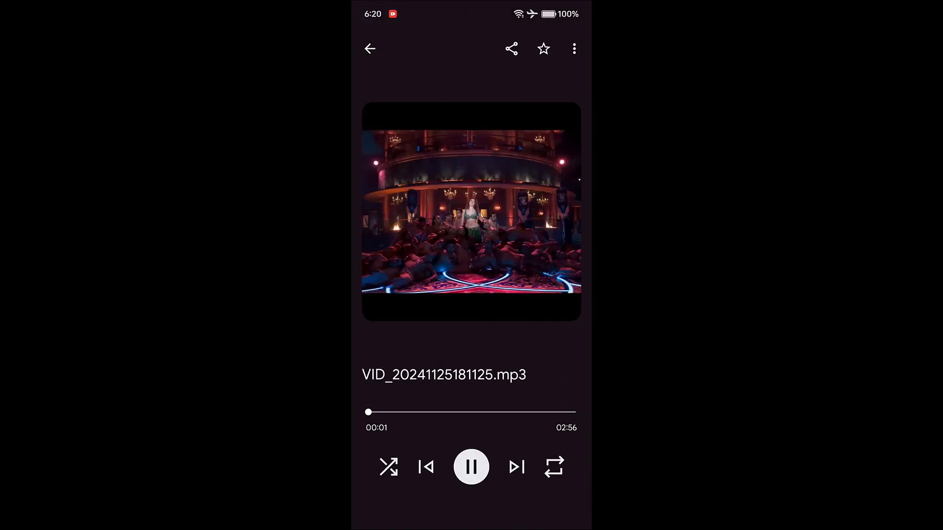
{"action": "key", "text": "XF86AudioRaiseVolume"}
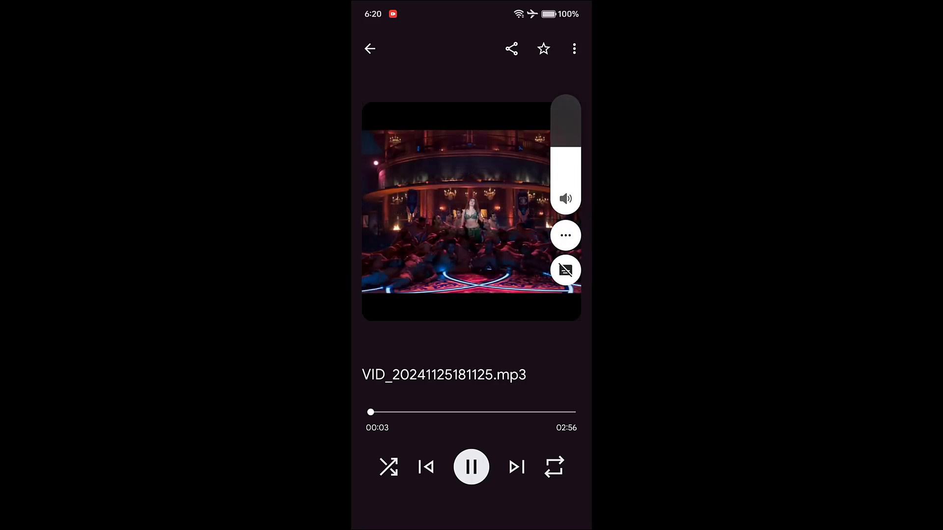
{"action": "key", "text": "XF86Back"}
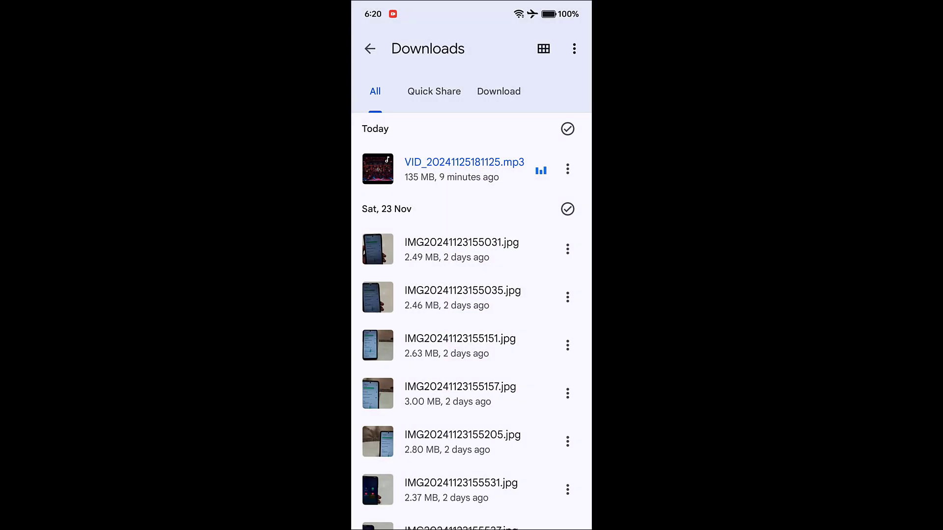
{"action": "key", "text": "XF86AudioLowerVolume"}
{"action": "key", "text": "Home"}
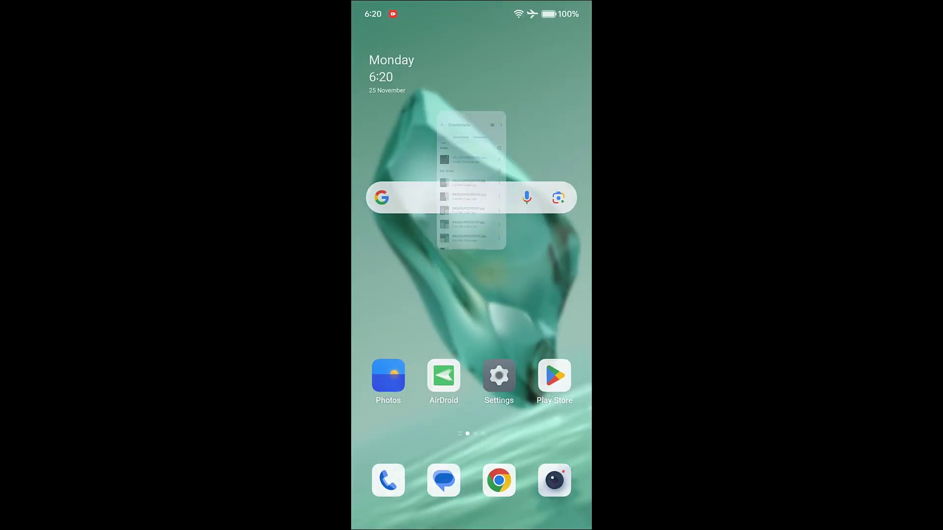